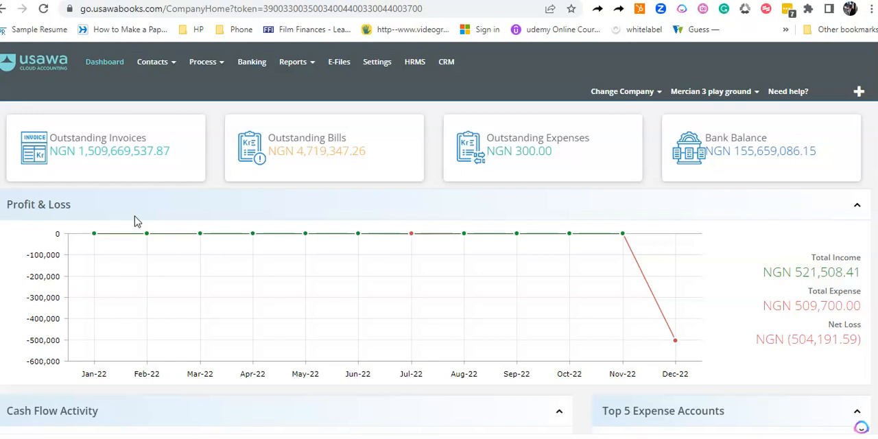
# Start a new sales invoice and select Test Company as the customer.
pyautogui.click(212, 63)
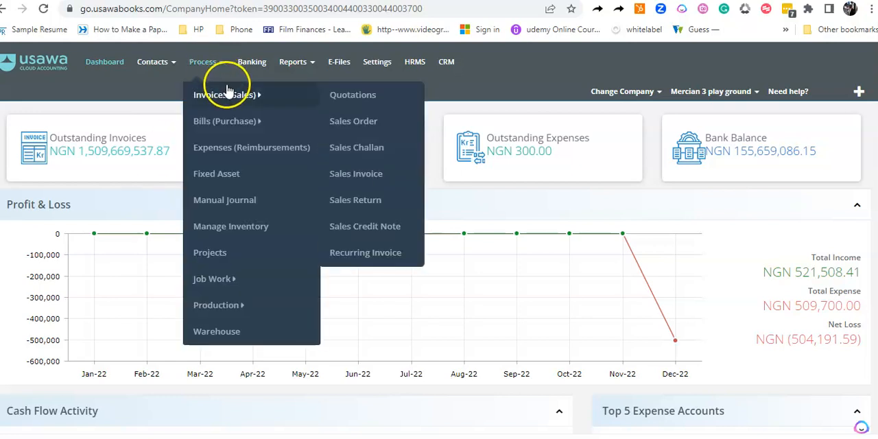
pyautogui.click(860, 92)
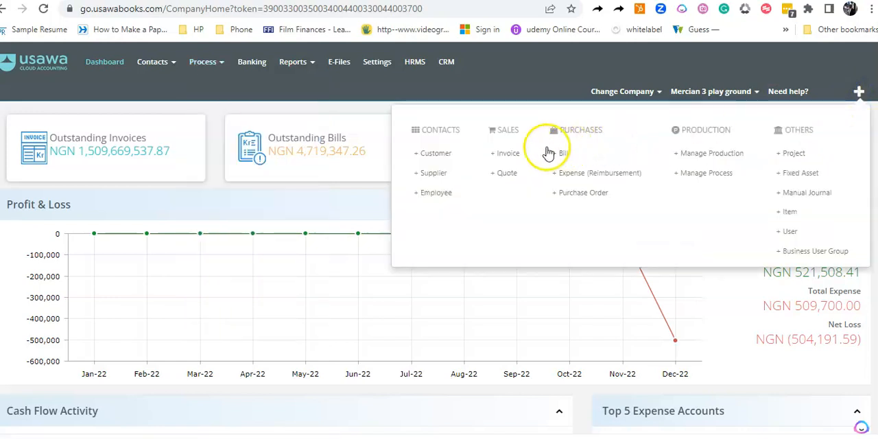
pyautogui.click(508, 153)
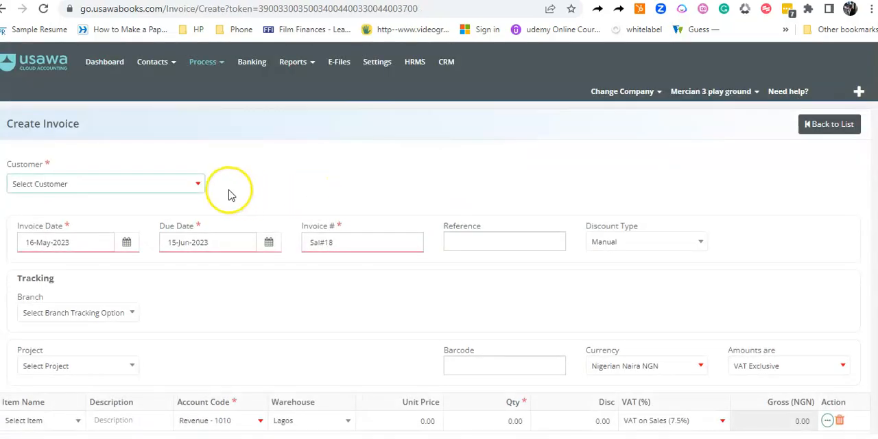
pyautogui.click(174, 188)
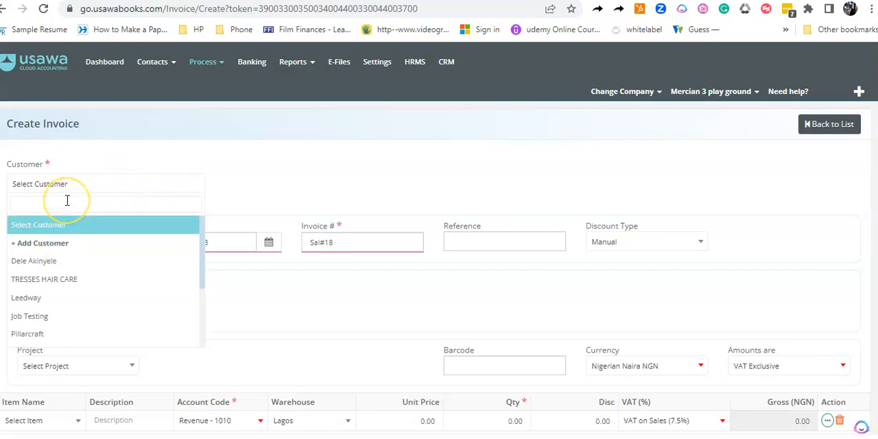
pyautogui.write('tes')
pyautogui.click(45, 243)
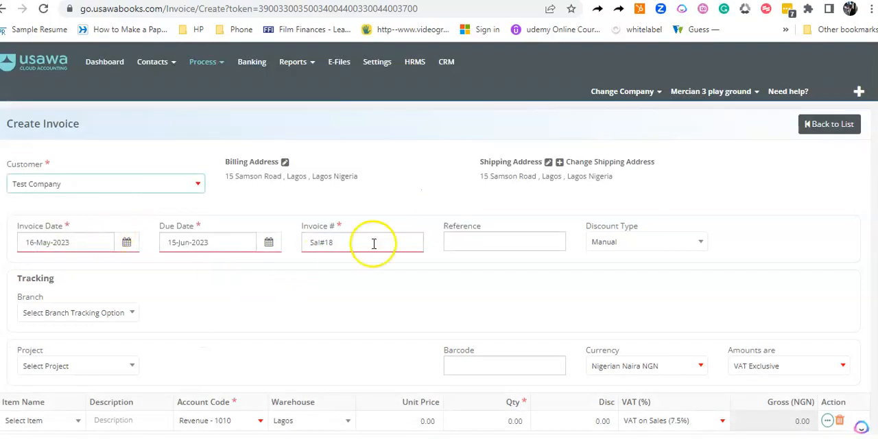
# Add the wholesale item to the invoice's first line with the description "Wholesale".
pyautogui.scroll(-2, 409, 248)
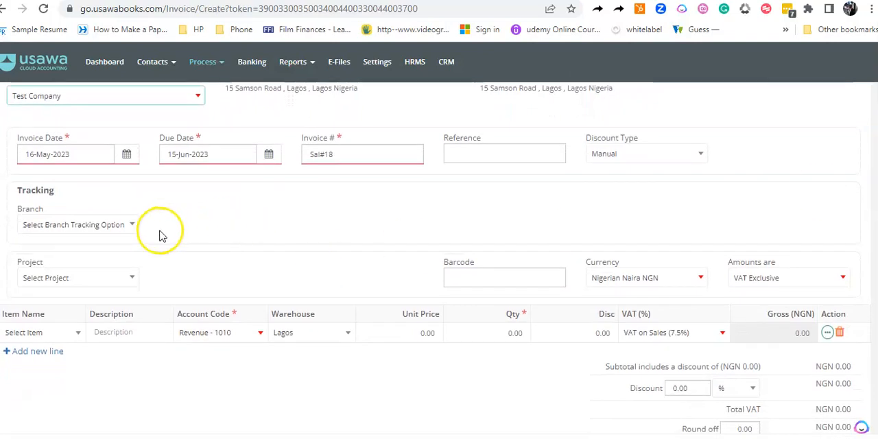
pyautogui.click(76, 333)
pyautogui.click(16, 239)
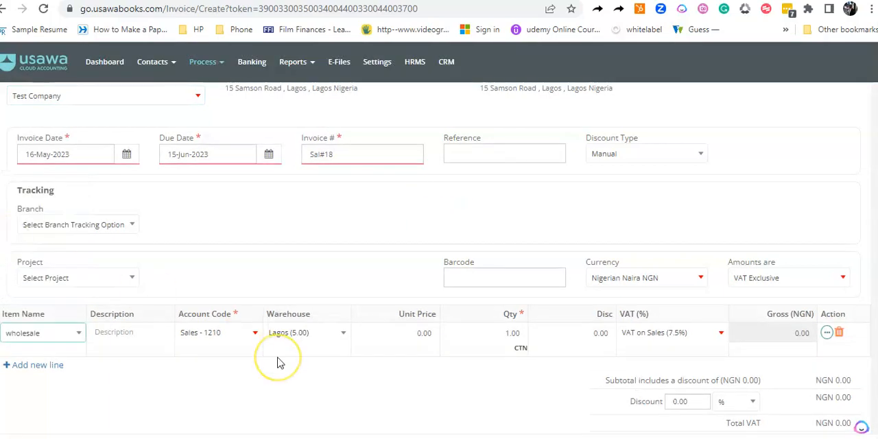
pyautogui.click(143, 334)
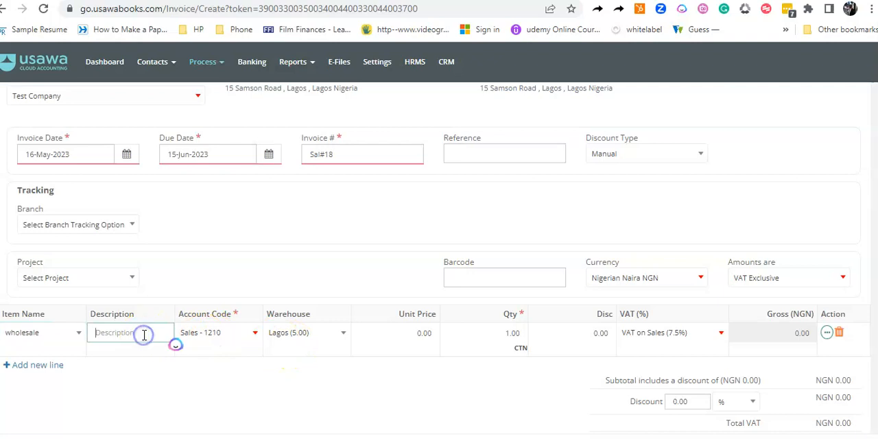
pyautogui.write('Wholesale')
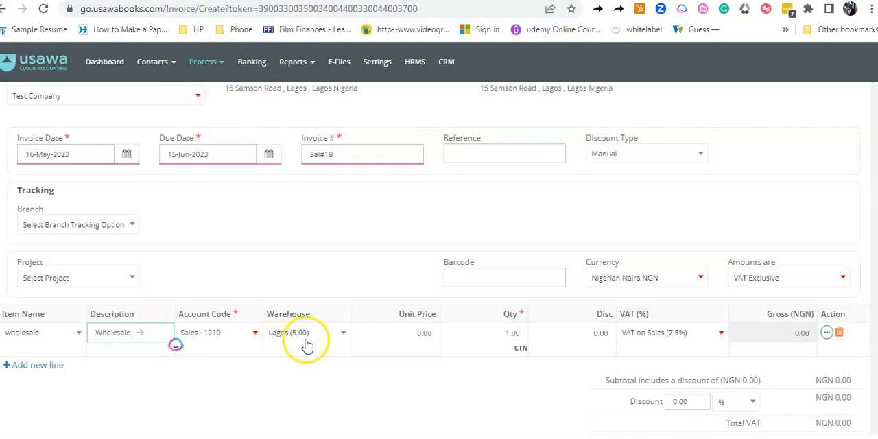
# Set the wholesale line's unit price to 2,000 and its quantity to 4.
pyautogui.click(419, 334)
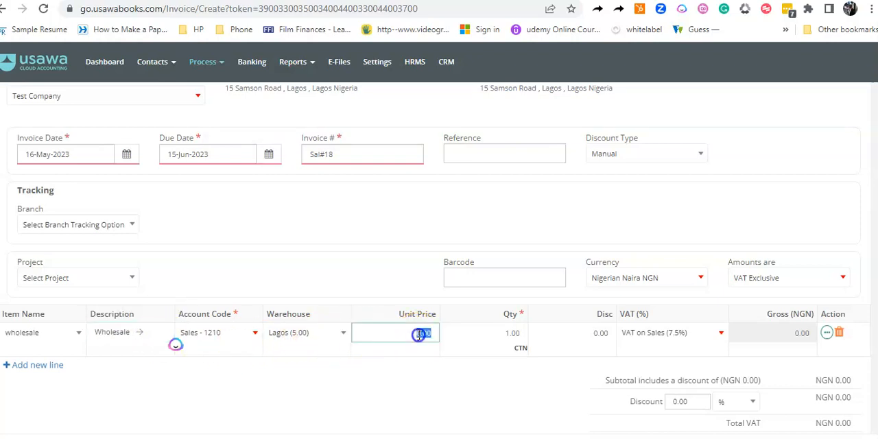
pyautogui.write('20')
pyautogui.click(511, 333)
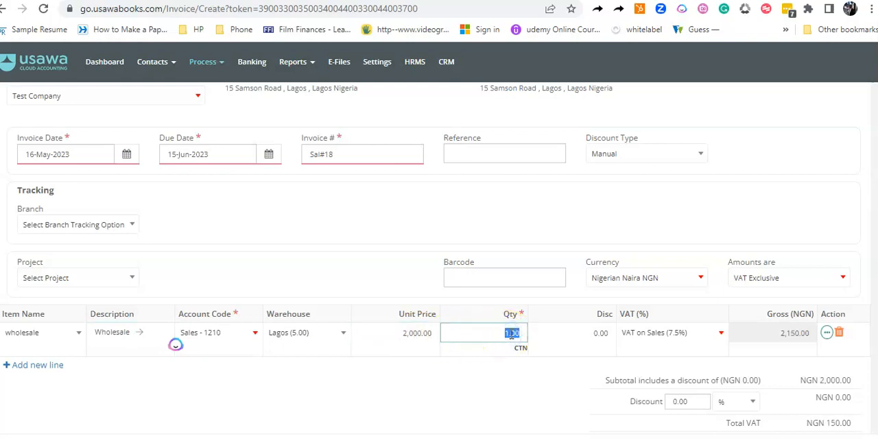
pyautogui.write('4')
pyautogui.click(480, 361)
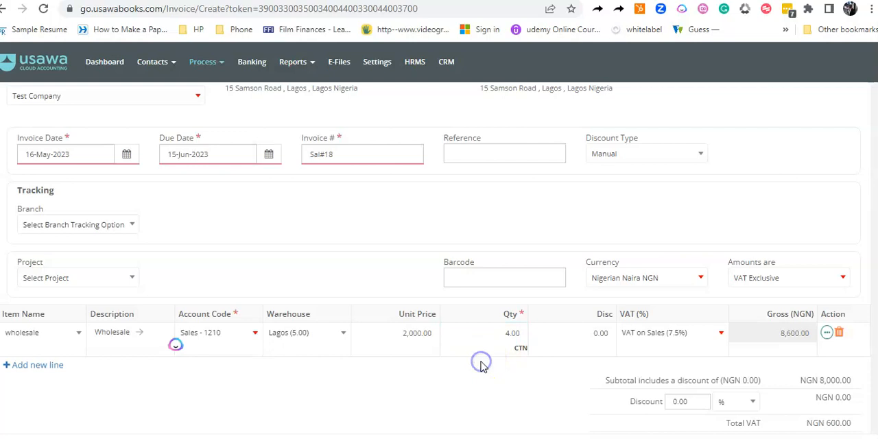
# Save the invoice for Test Company as approved.
pyautogui.moveTo(876, 204); pyautogui.dragTo(868, 278)
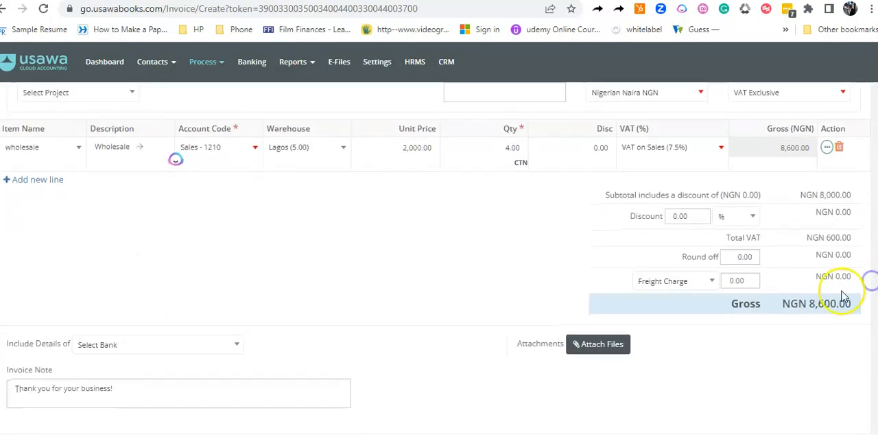
pyautogui.scroll(-3, 173, 148)
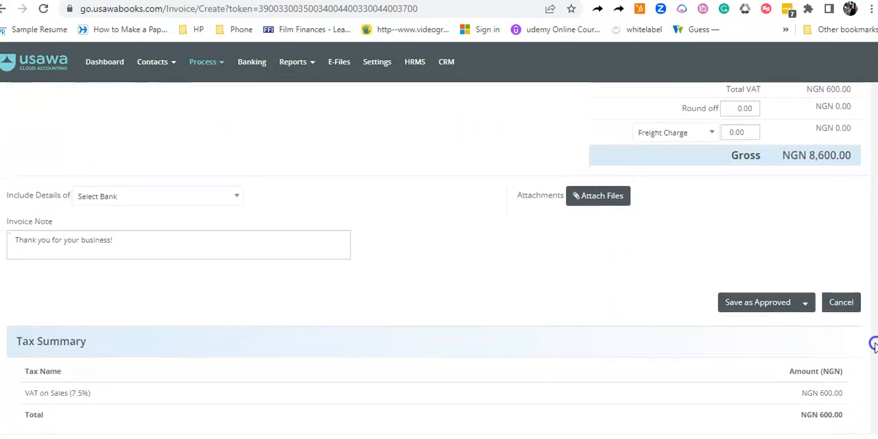
pyautogui.click(753, 304)
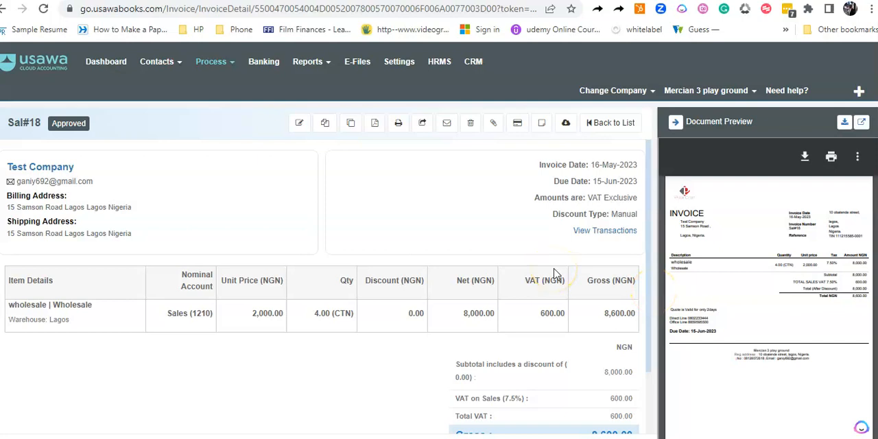
# Go to the sales returns list and start a new sales return.
pyautogui.click(207, 65)
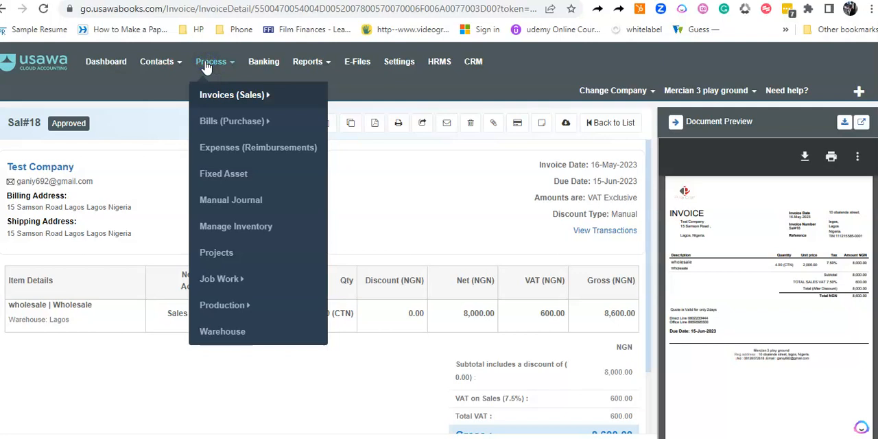
pyautogui.moveTo(197, 94)
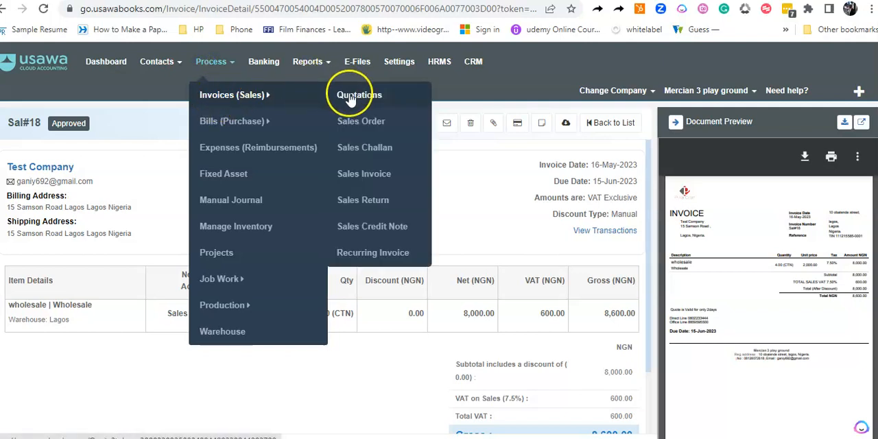
pyautogui.click(361, 199)
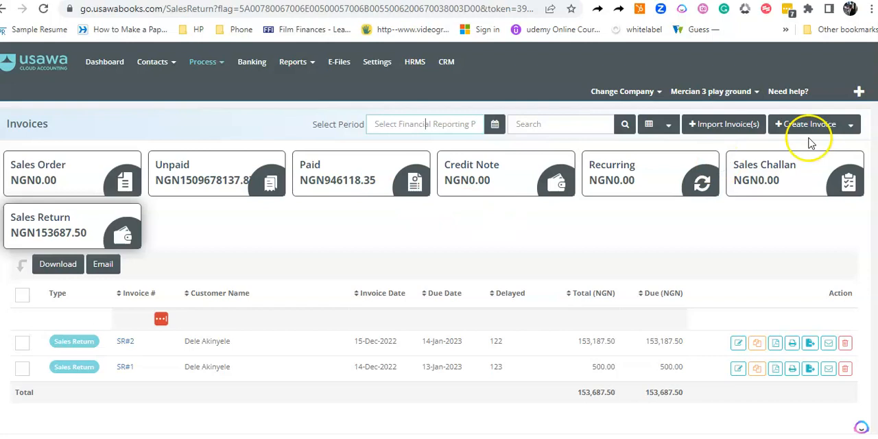
pyautogui.click(851, 128)
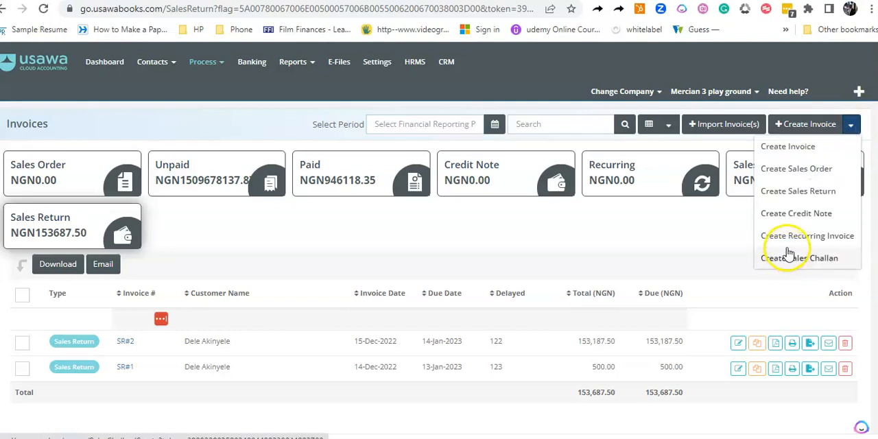
pyautogui.click(794, 194)
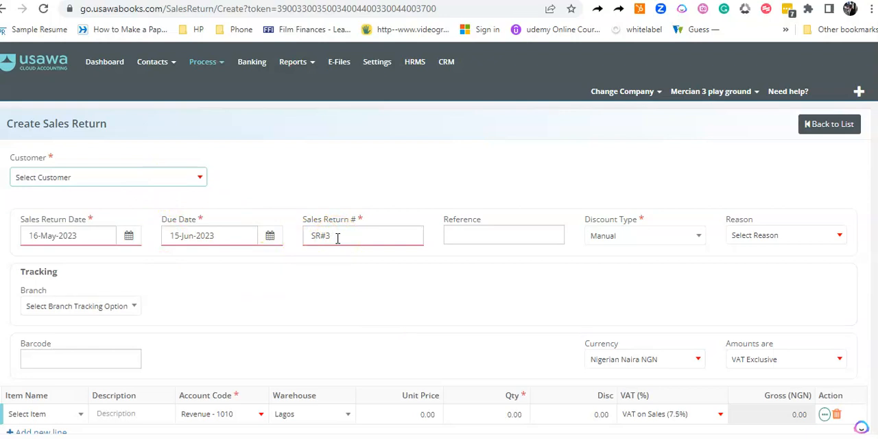
# Select Test Company as the customer of the sales return.
pyautogui.click(148, 183)
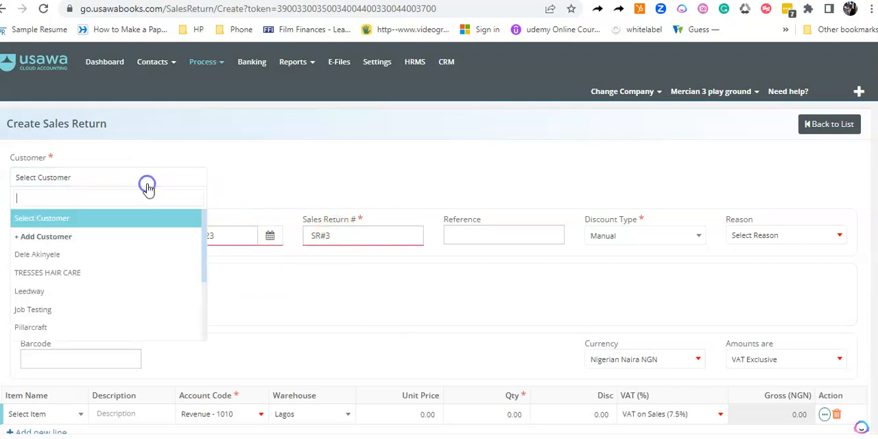
pyautogui.write('tes')
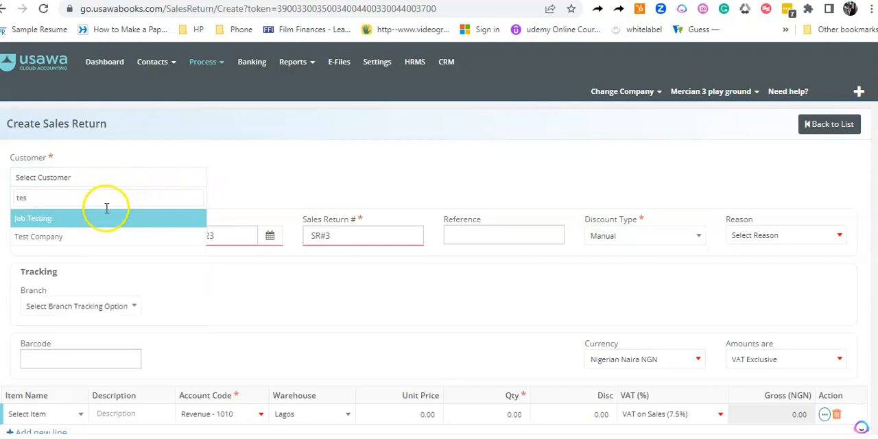
pyautogui.click(60, 237)
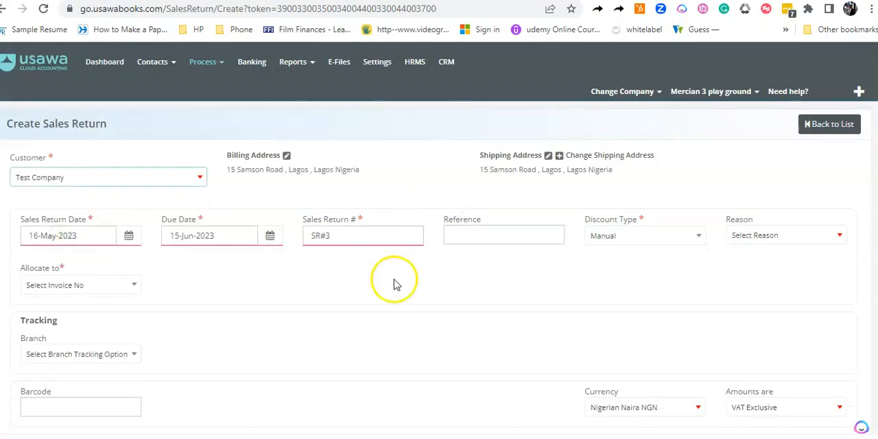
# Allocate the sales return to invoice Sal#18 and set its reason to 01-Sales Return.
pyautogui.scroll(-2, 439, 257)
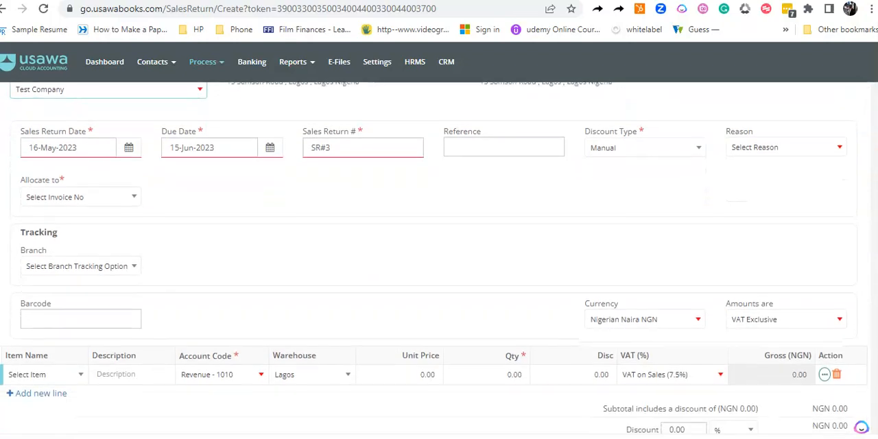
pyautogui.scroll(1, 439, 257)
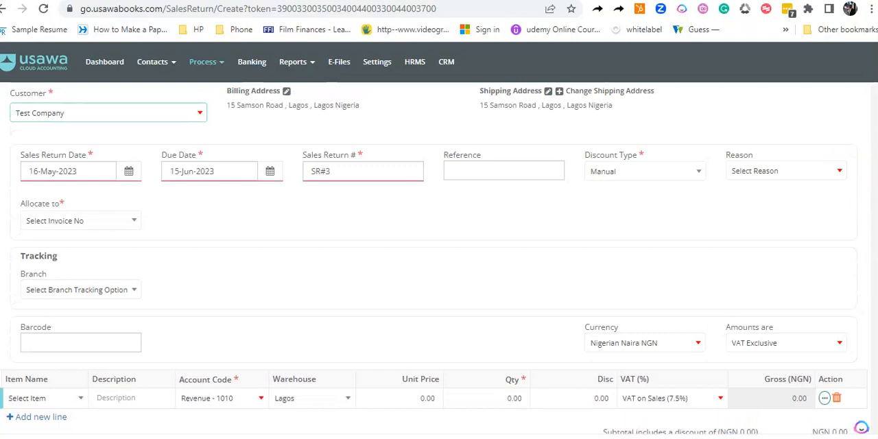
pyautogui.scroll(1, 439, 258)
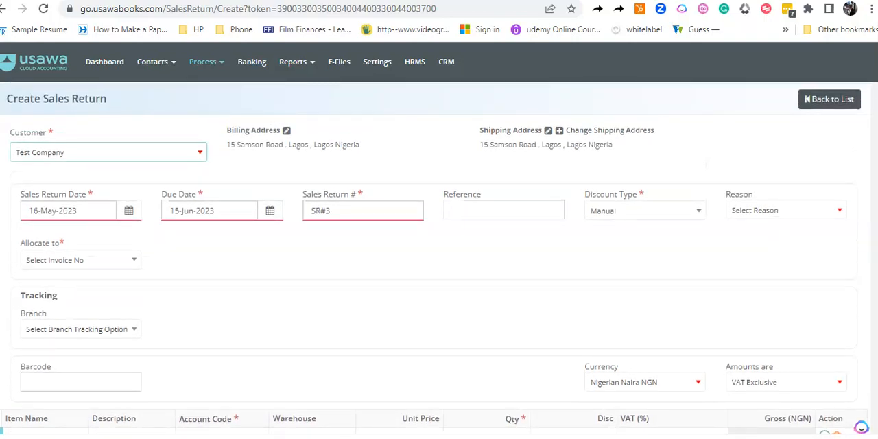
pyautogui.click(128, 263)
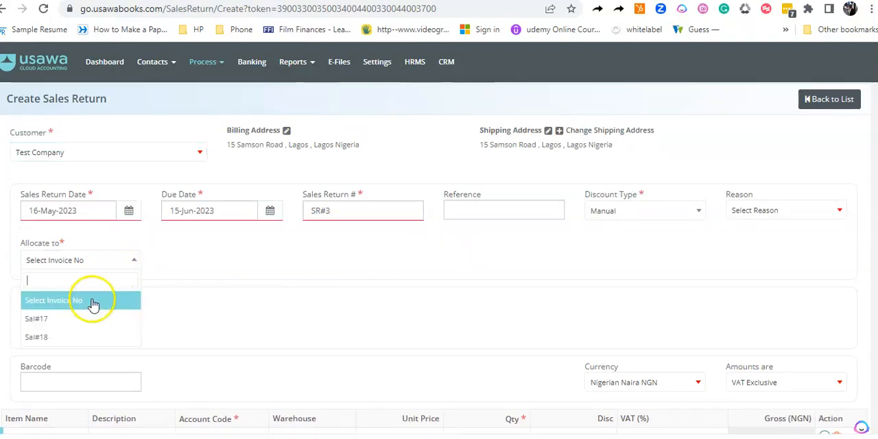
pyautogui.click(69, 338)
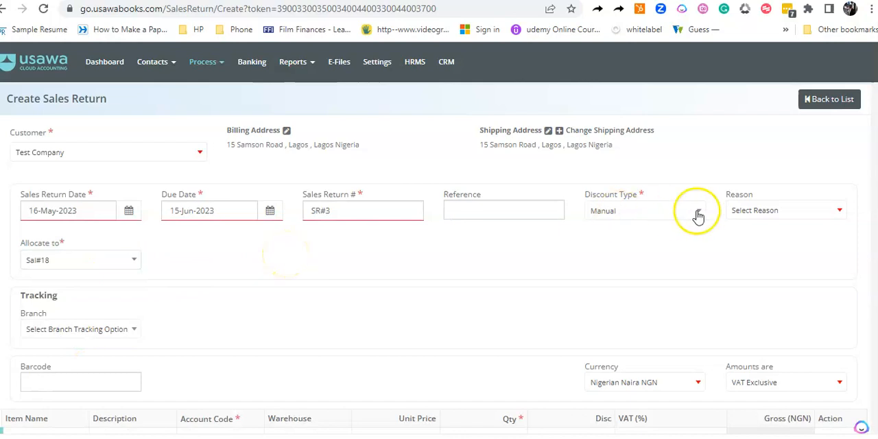
pyautogui.click(745, 212)
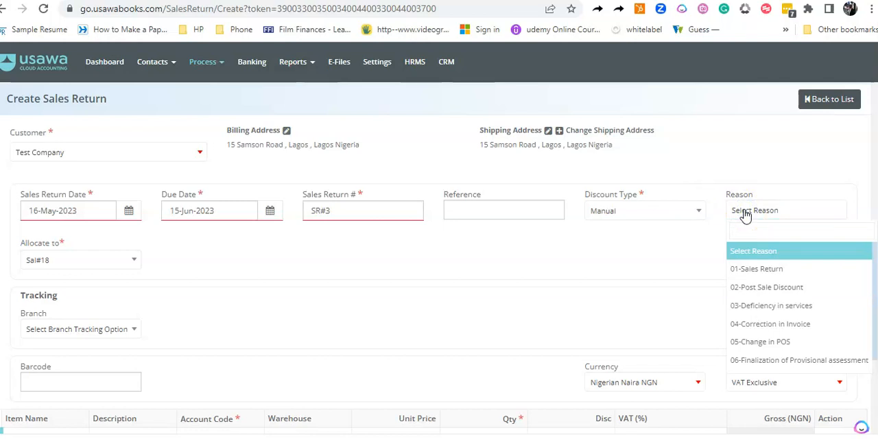
pyautogui.click(740, 270)
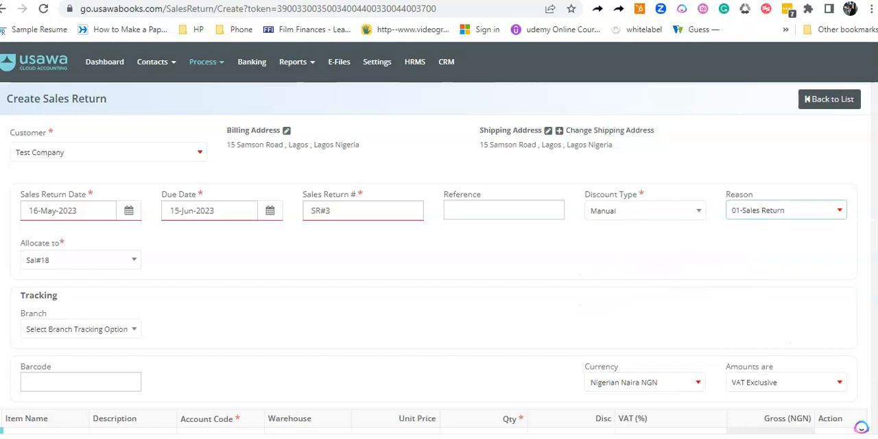
# Set the returned quantity on the wholesale line to 2.
pyautogui.scroll(-3, 739, 280)
pyautogui.moveTo(875, 294); pyautogui.dragTo(875, 293)
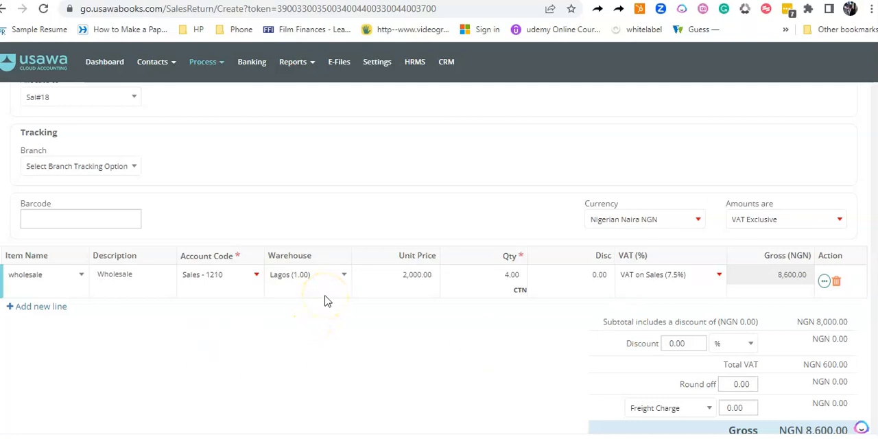
pyautogui.click(511, 275)
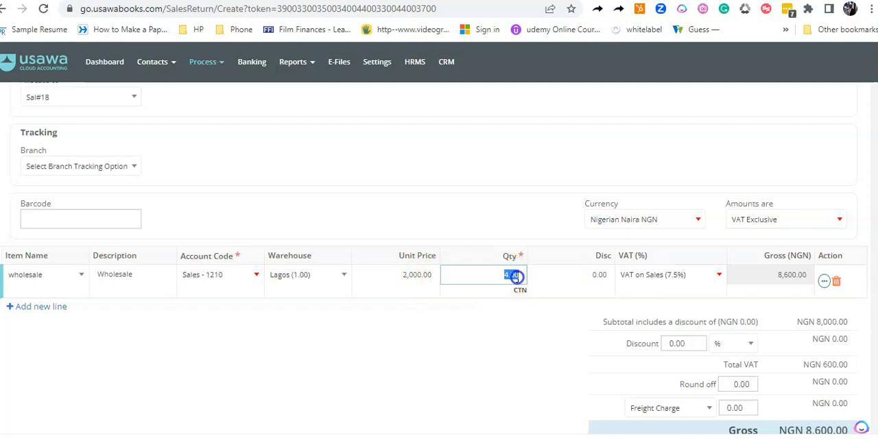
pyautogui.write('2')
pyautogui.click(482, 329)
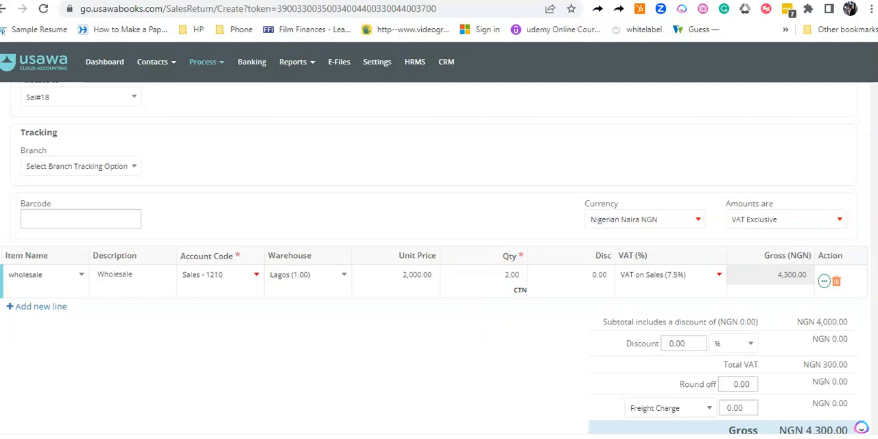
# Save the sales return and confirm that it is still allocated to the selected invoice.
pyautogui.scroll(-1, 434, 258)
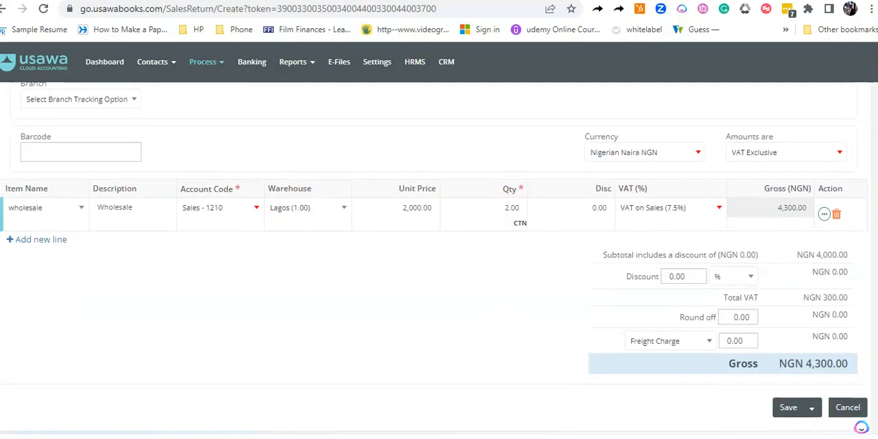
pyautogui.scroll(-1, 439, 258)
pyautogui.click(790, 356)
pyautogui.click(789, 356)
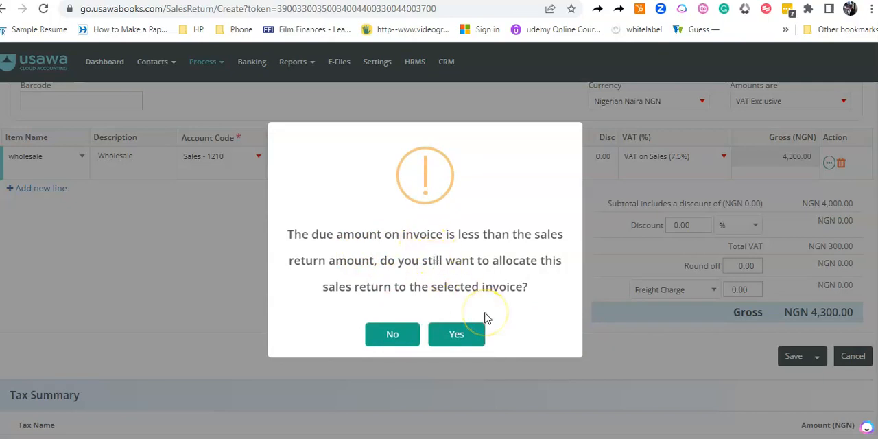
pyautogui.click(458, 335)
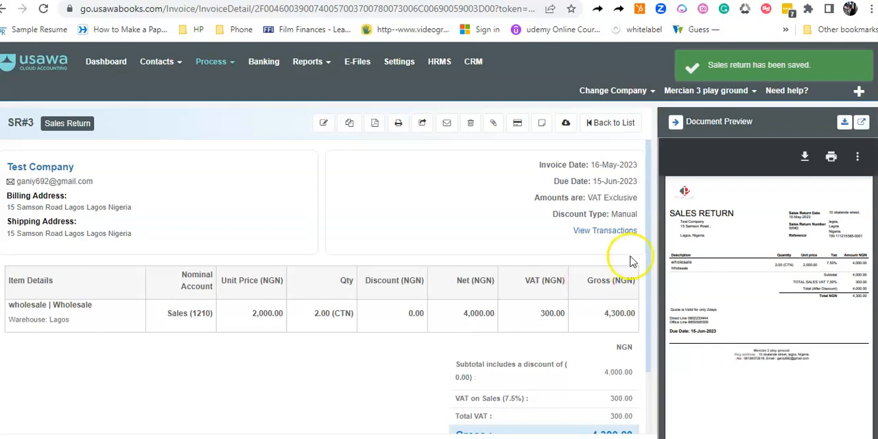
pyautogui.scroll(-2, 478, 187)
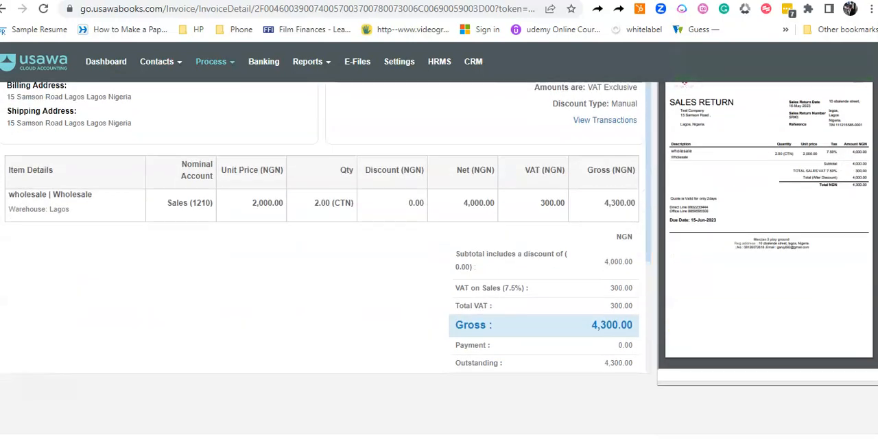
pyautogui.scroll(2, 478, 187)
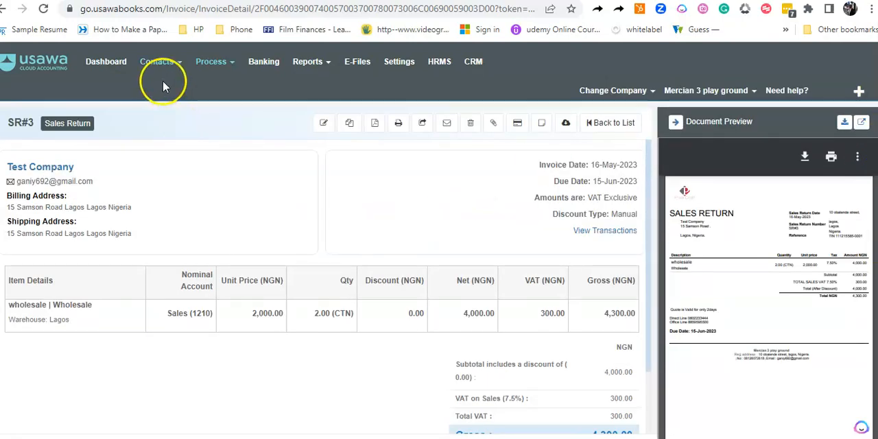
# Go to the sales invoices list and open Test Company's invoice Sal#18.
pyautogui.click(218, 66)
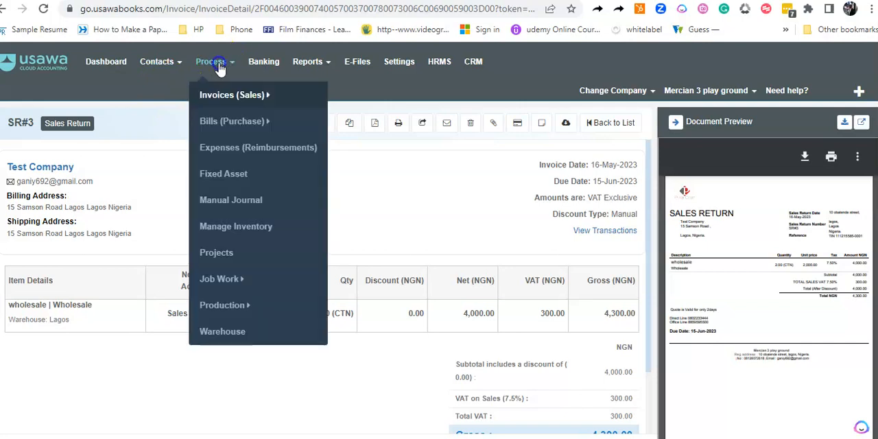
pyautogui.click(220, 95)
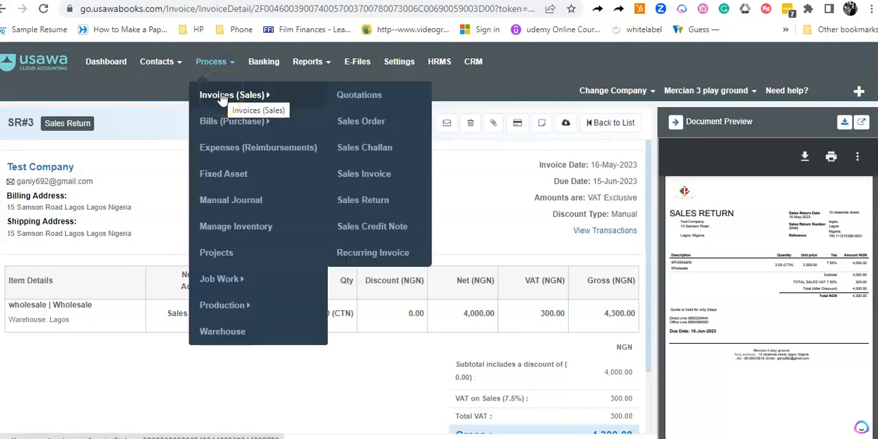
pyautogui.click(219, 95)
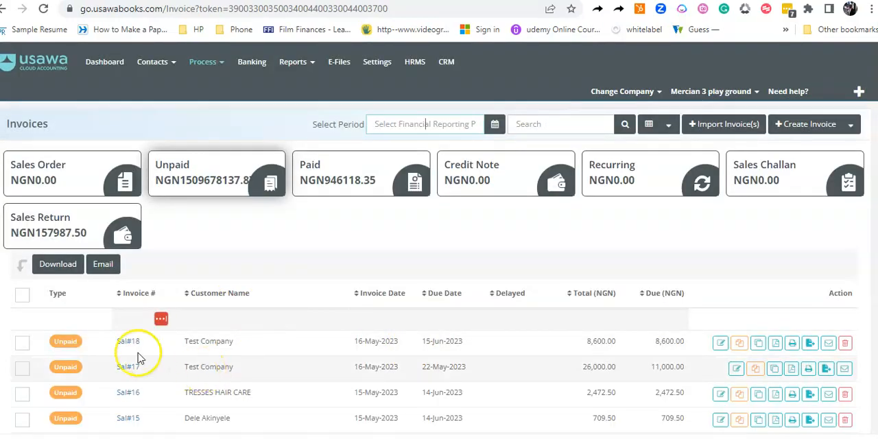
pyautogui.click(128, 343)
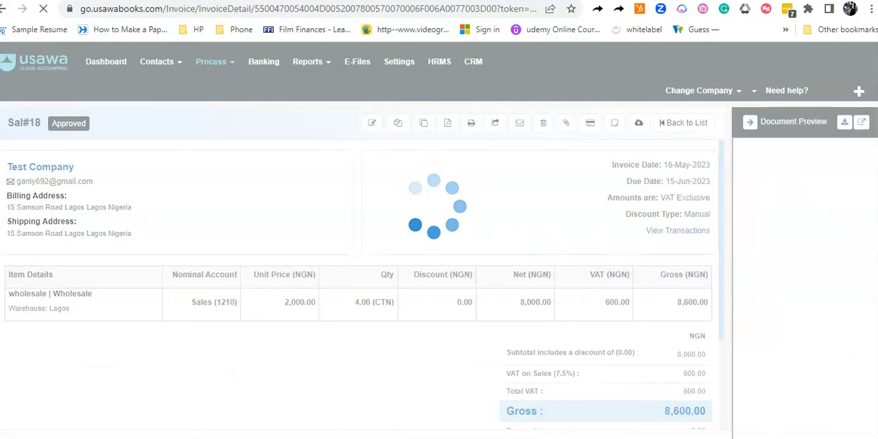
# Allocate 4,300.00 NGN from the existing sales return SR#3 to this invoice.
pyautogui.scroll(-2, 323, 260)
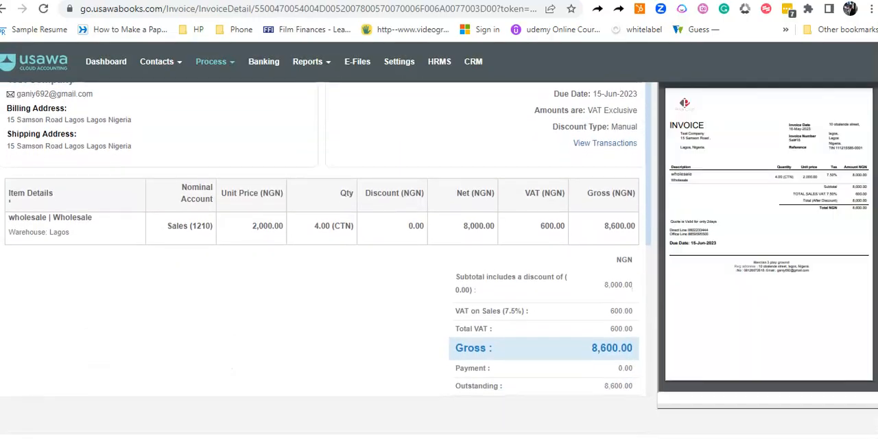
pyautogui.scroll(1, 323, 261)
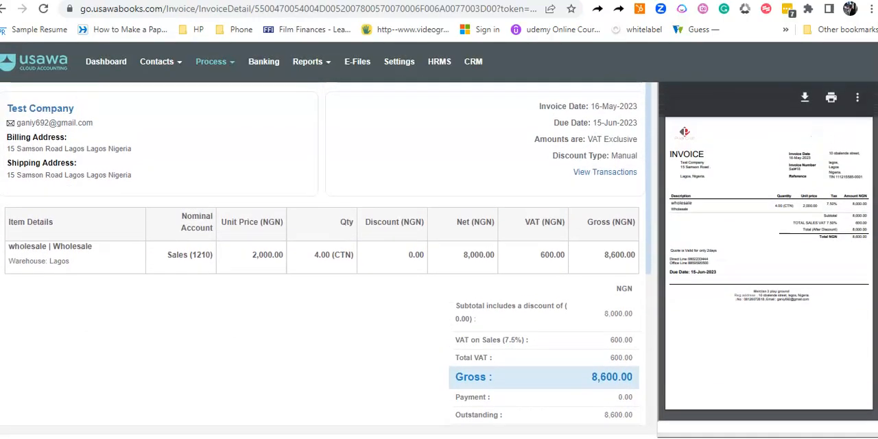
pyautogui.scroll(-1, 322, 261)
pyautogui.scroll(1, 323, 260)
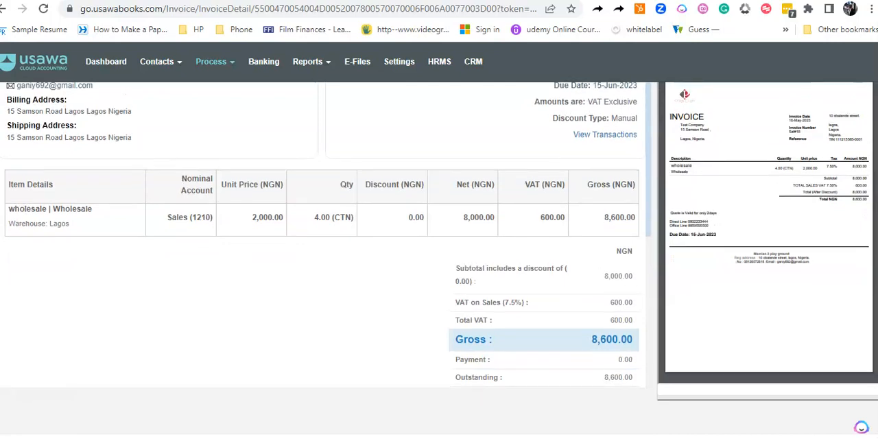
pyautogui.scroll(-1, 323, 261)
pyautogui.scroll(1, 323, 261)
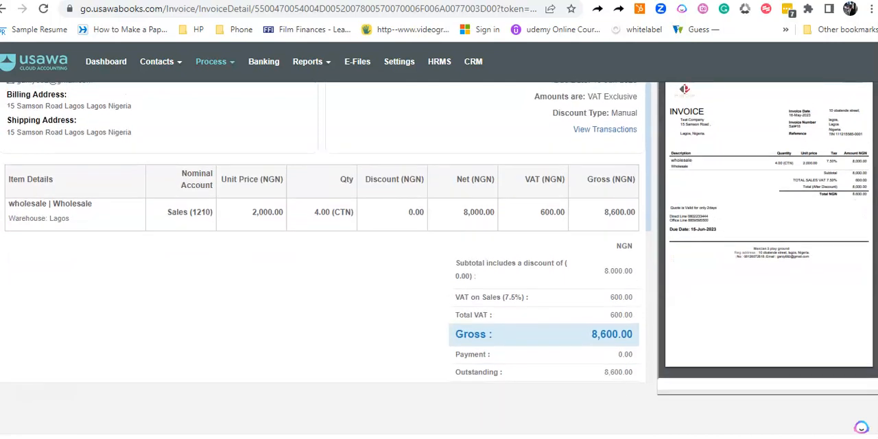
pyautogui.scroll(-1, 322, 260)
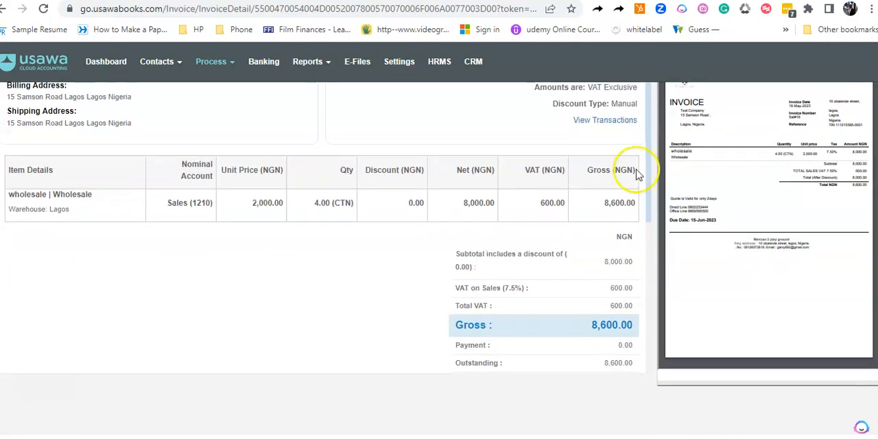
pyautogui.scroll(-1, 649, 206)
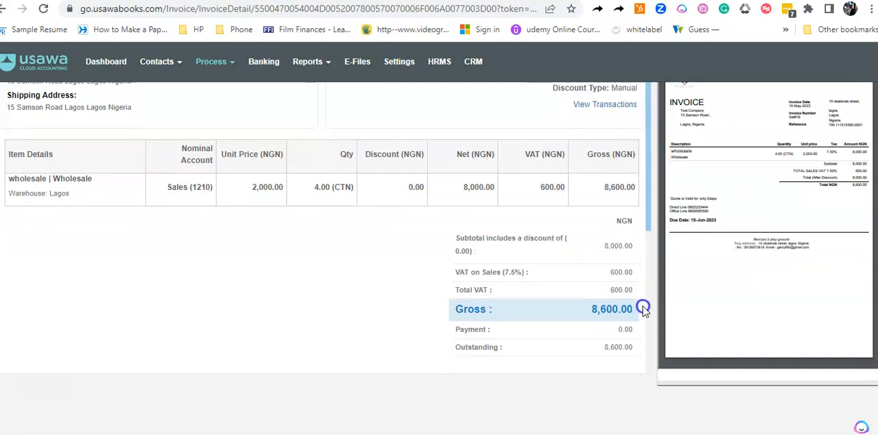
pyautogui.scroll(-4, 643, 310)
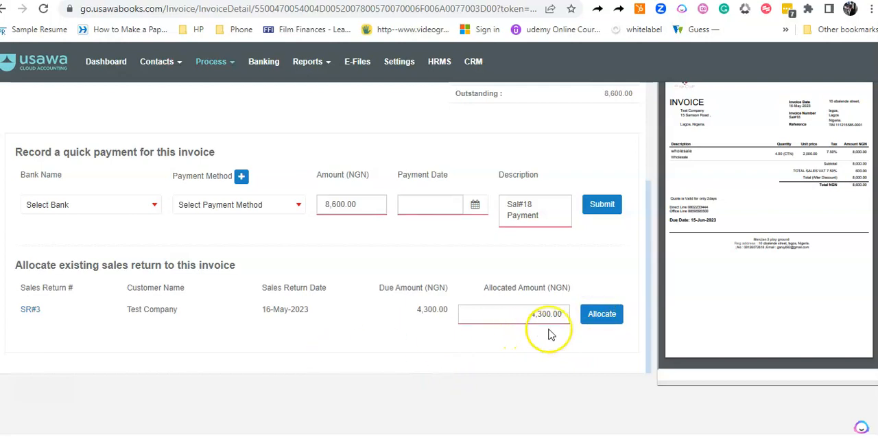
pyautogui.click(602, 315)
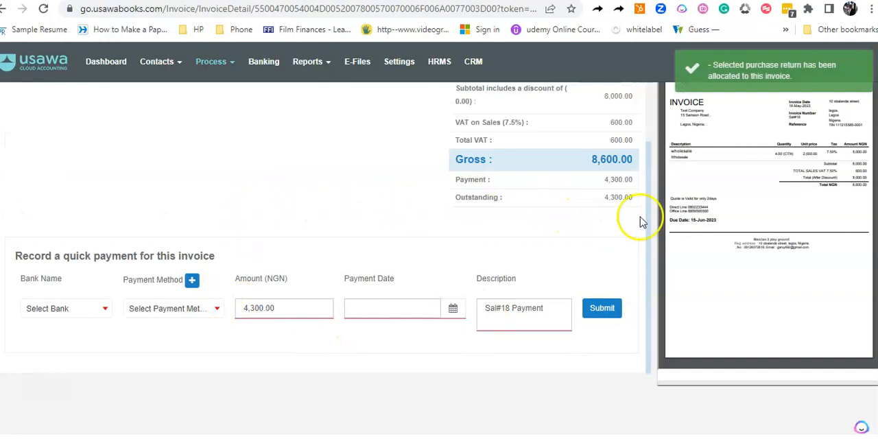
# Record a quick payment of 4,300.00 NGN for the invoice with Zenith bank, payment method Internet and date 16-May-2023.
pyautogui.moveTo(651, 212); pyautogui.dragTo(651, 198)
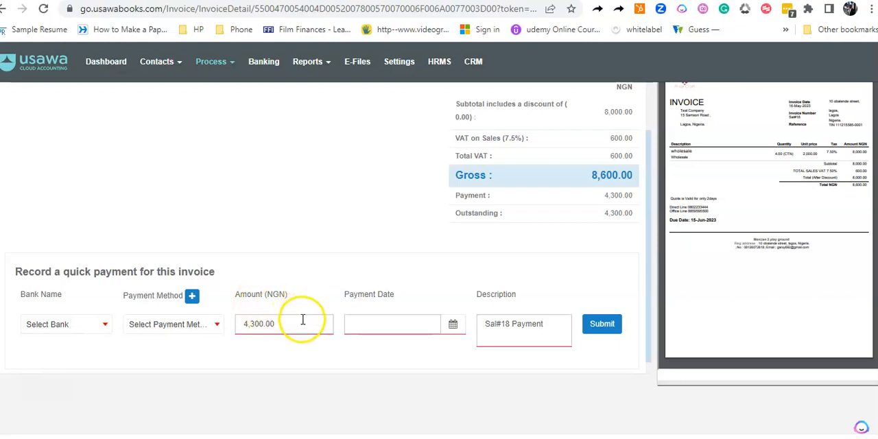
pyautogui.click(59, 330)
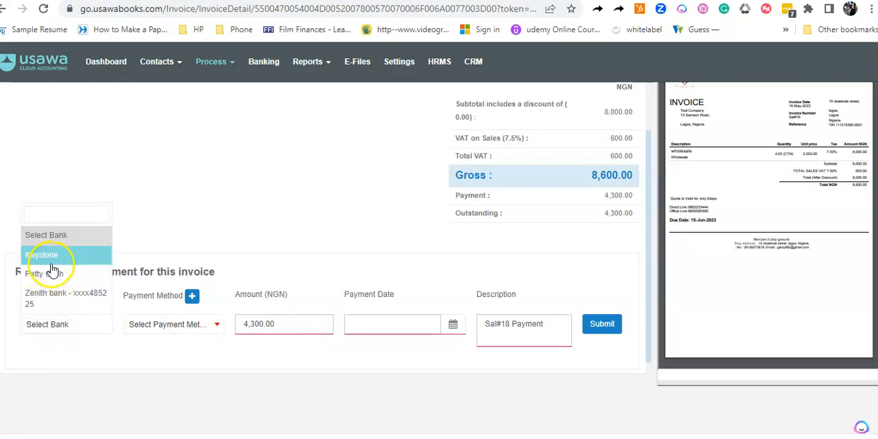
pyautogui.click(49, 298)
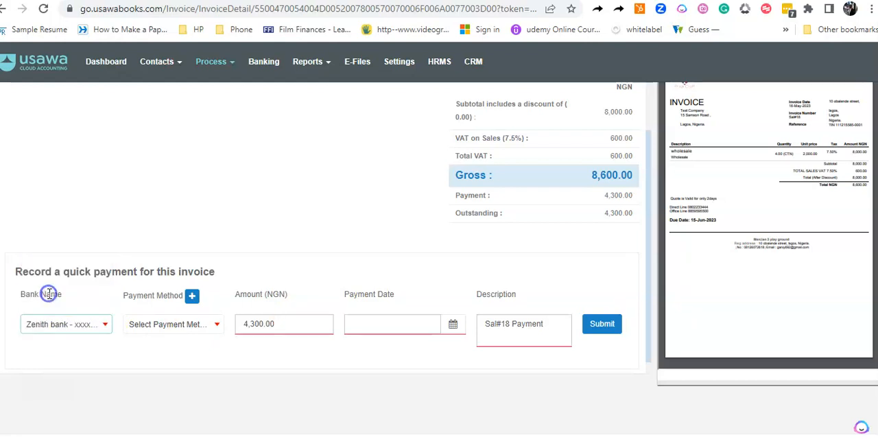
pyautogui.click(392, 325)
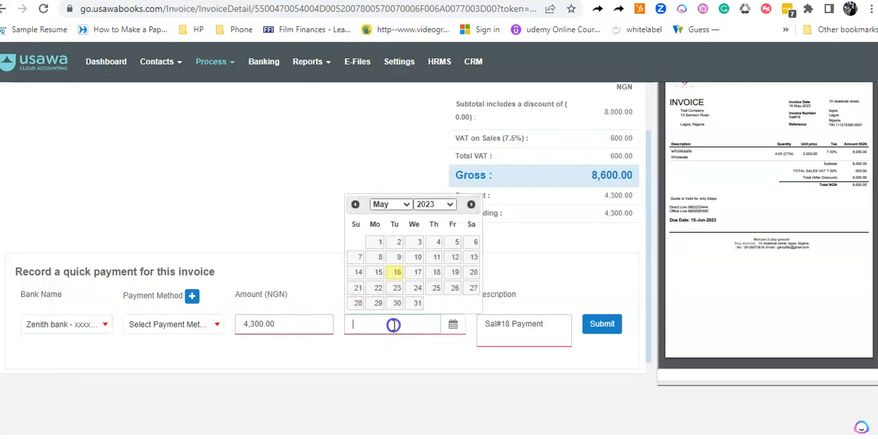
pyautogui.click(395, 273)
pyautogui.click(601, 324)
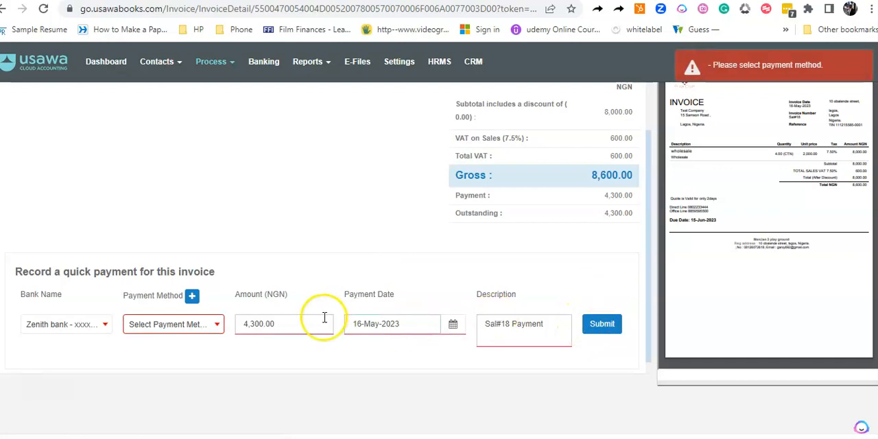
pyautogui.click(220, 334)
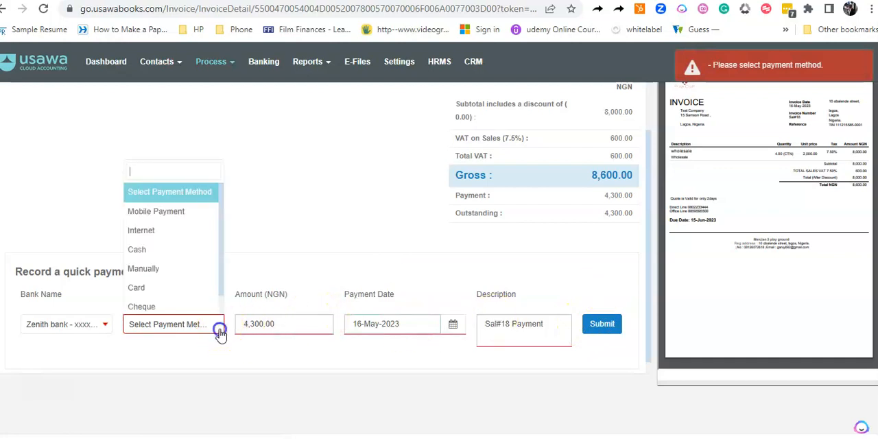
pyautogui.click(155, 234)
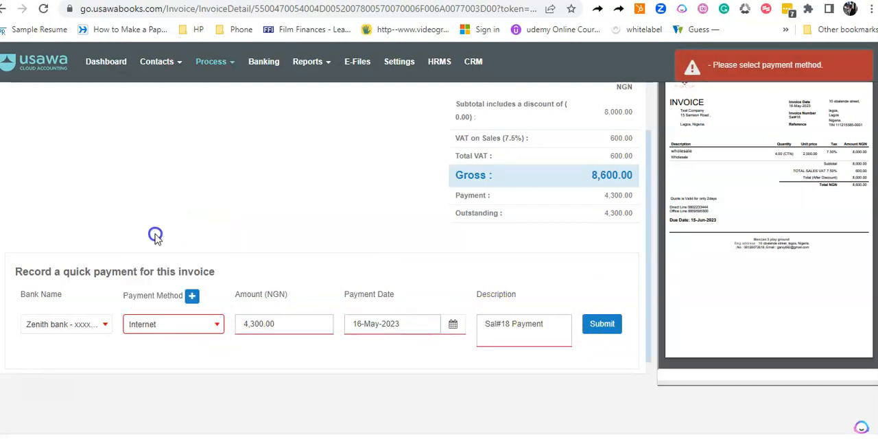
pyautogui.click(603, 325)
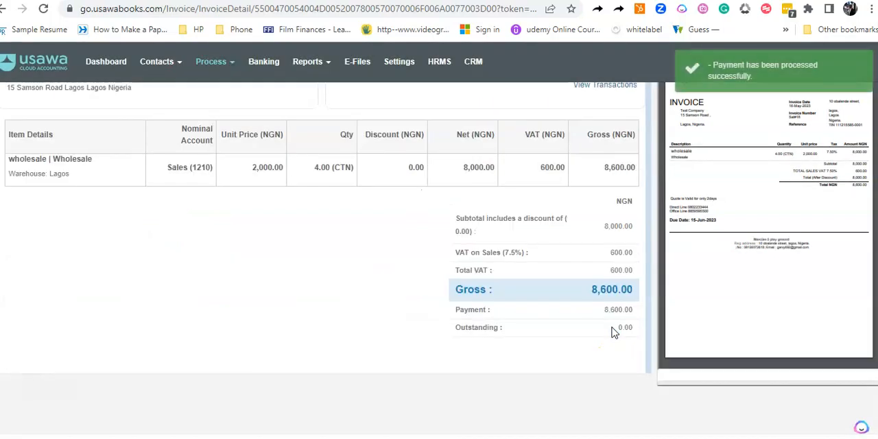